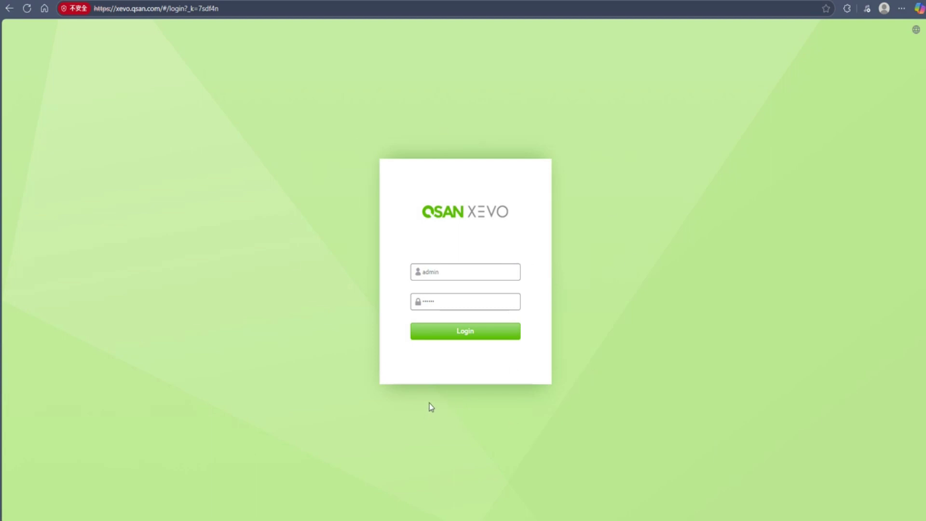
Log in with the prefilled credentials and review Array Capacity, System Alert and Storage Overview on the dashboard.
click(456, 332)
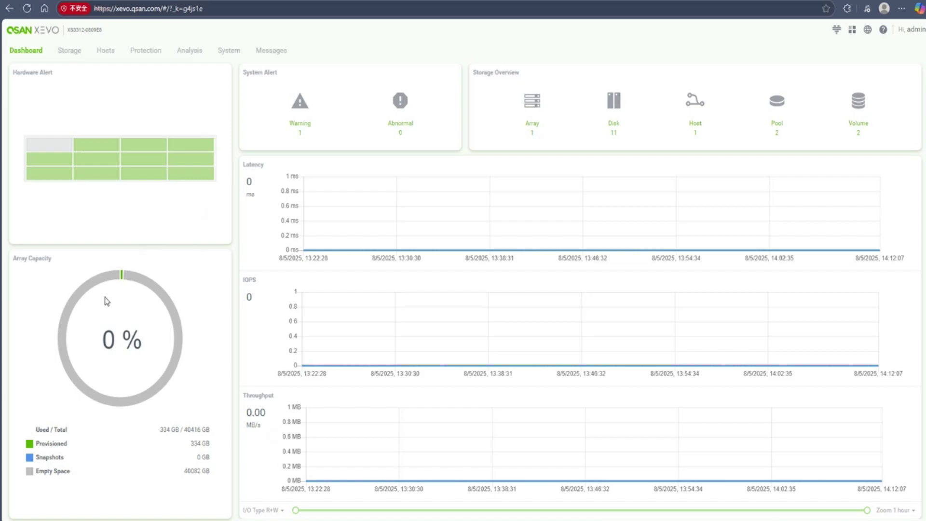
drag(225, 337, 140, 467)
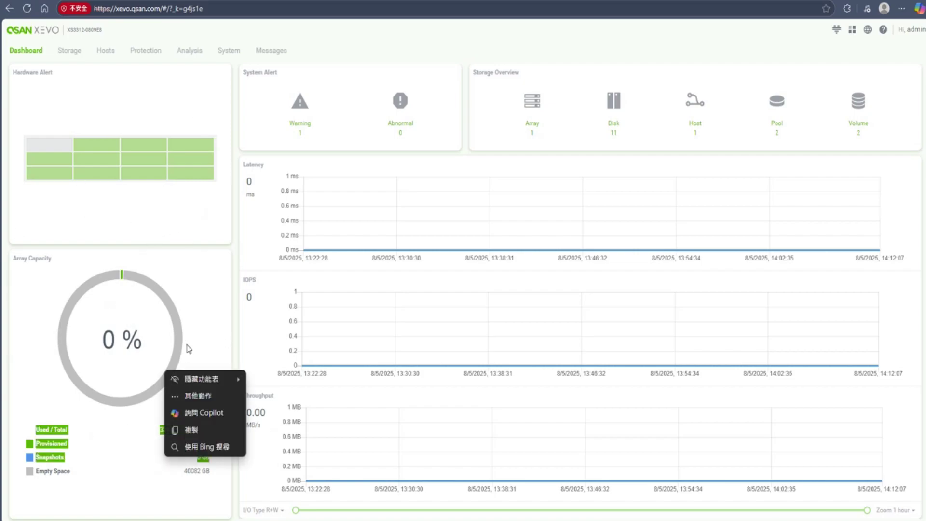
drag(243, 72, 286, 72)
click(284, 69)
drag(475, 72, 524, 76)
click(504, 73)
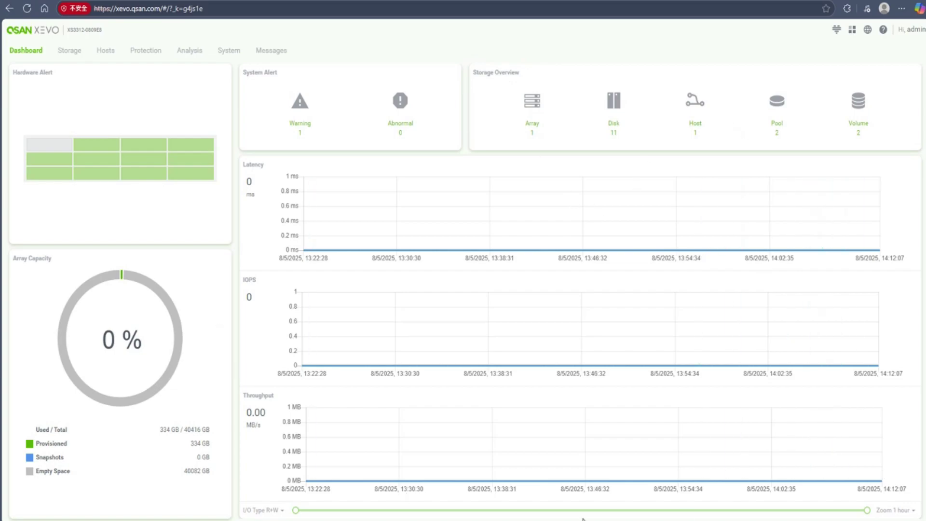
View the storage page and examine its Pools and SSD Cache Pools sections.
click(72, 51)
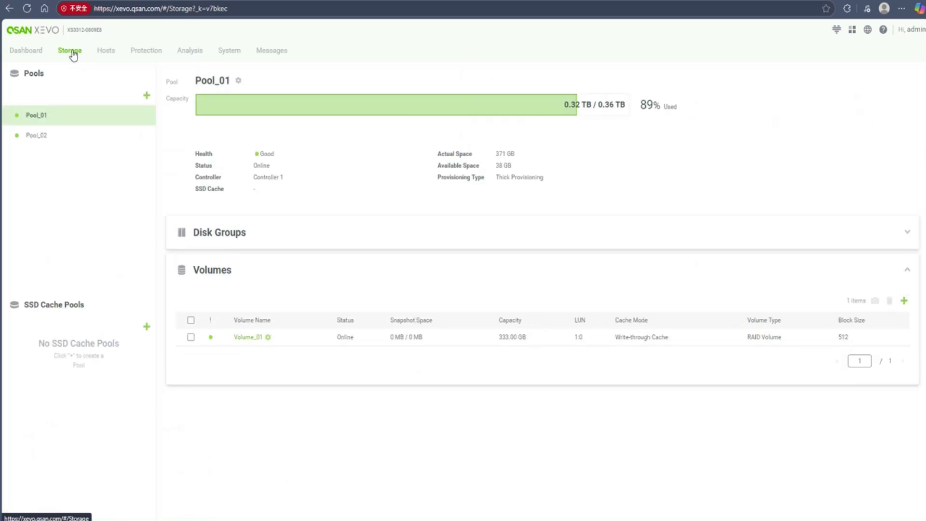
drag(46, 76, 23, 80)
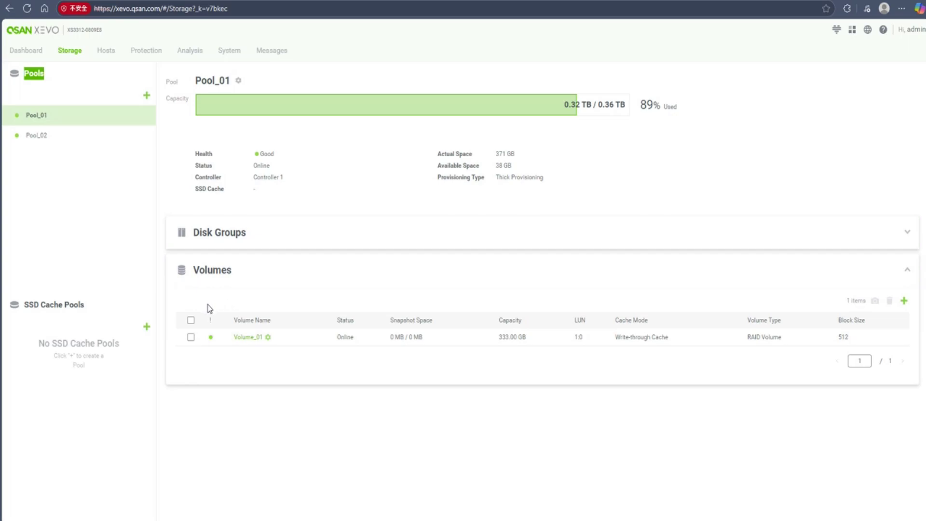
drag(100, 309, 23, 314)
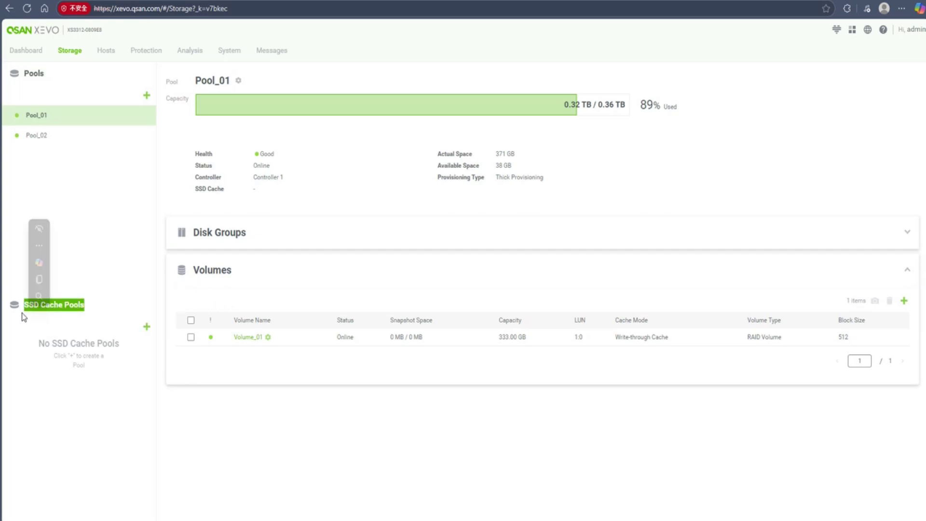
click(72, 309)
View the hosts page and examine the Host Groups section.
click(103, 52)
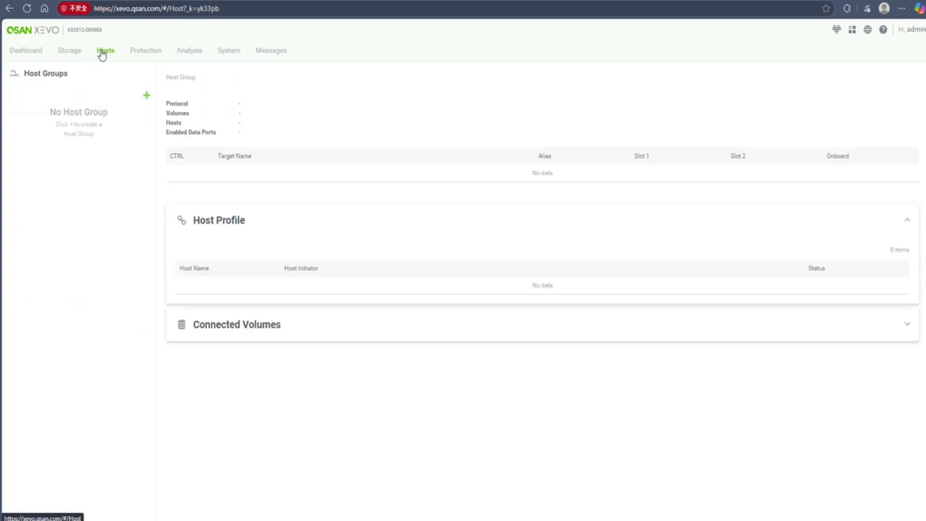
drag(21, 81, 72, 77)
click(66, 103)
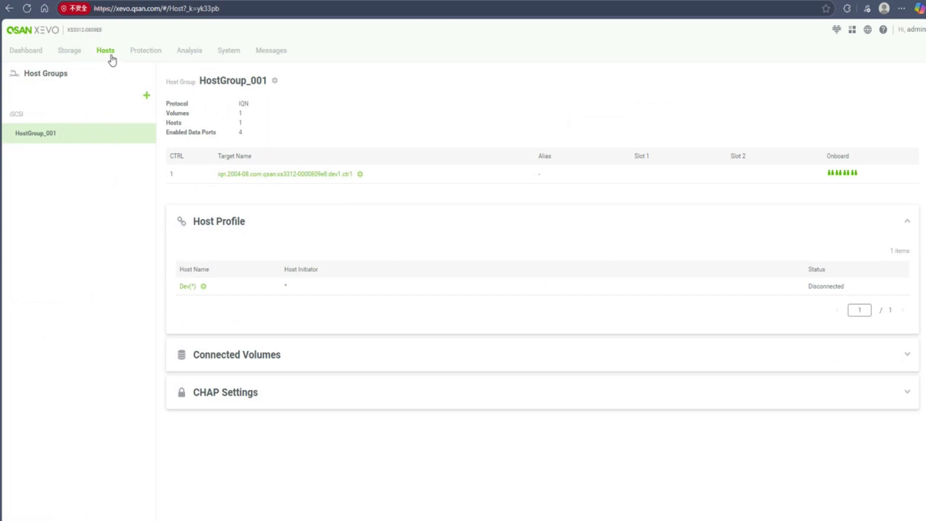
View the protection page and examine the Protection Groups section and its available plans.
click(144, 52)
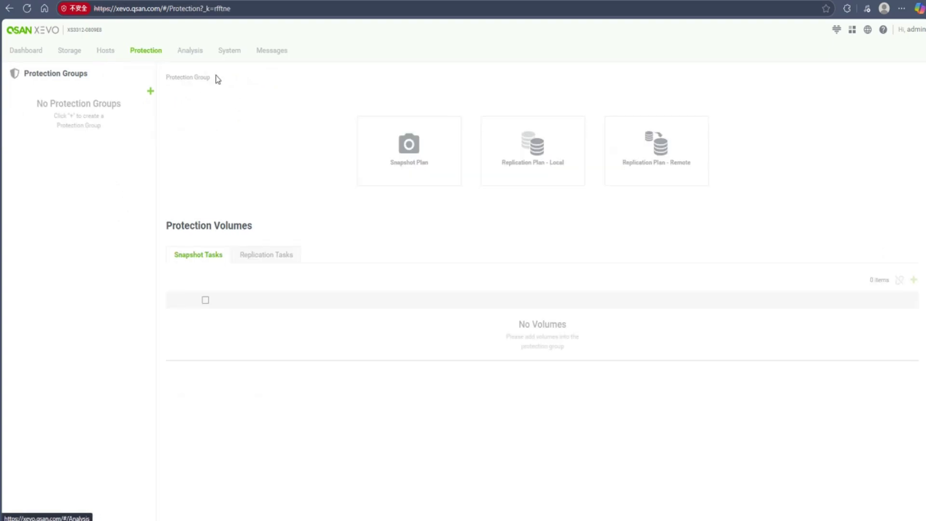
drag(90, 77, 27, 89)
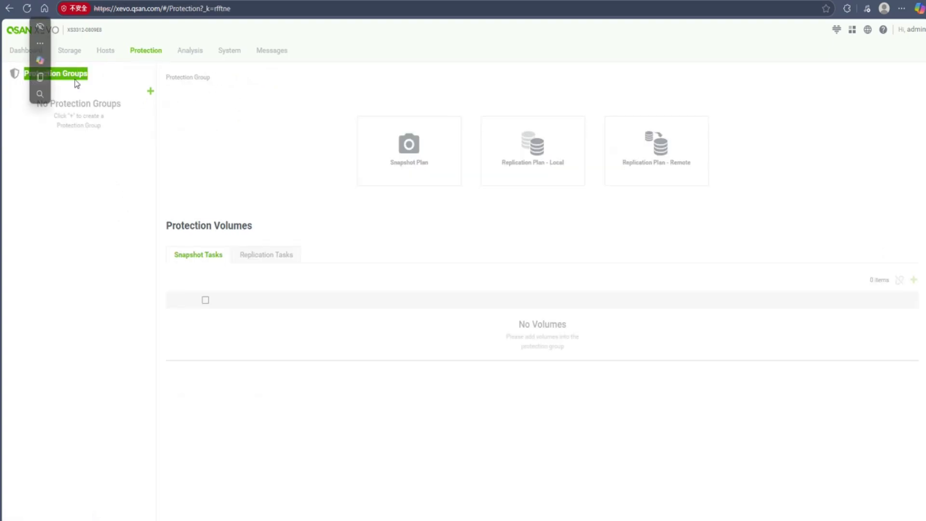
click(186, 113)
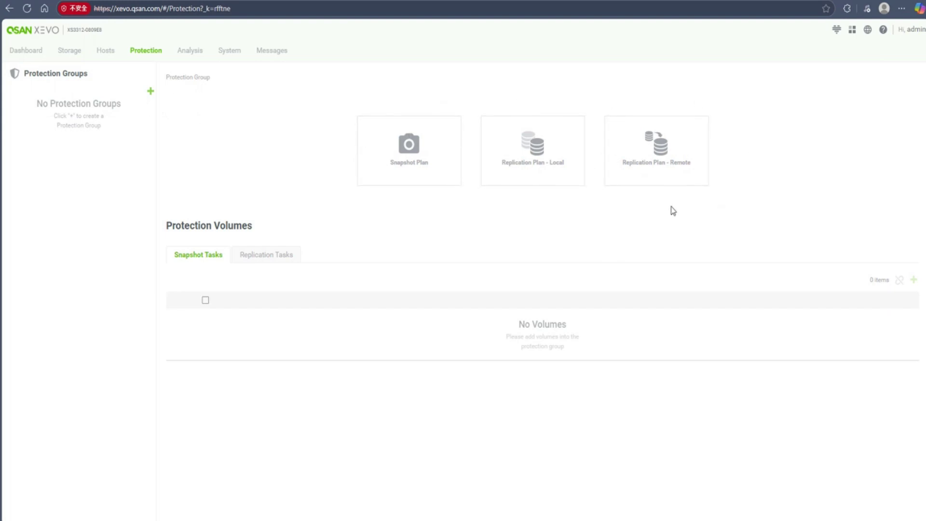
Display the performance analysis for Volume_01 and for all disk slots of the head unit XS3312.
click(196, 59)
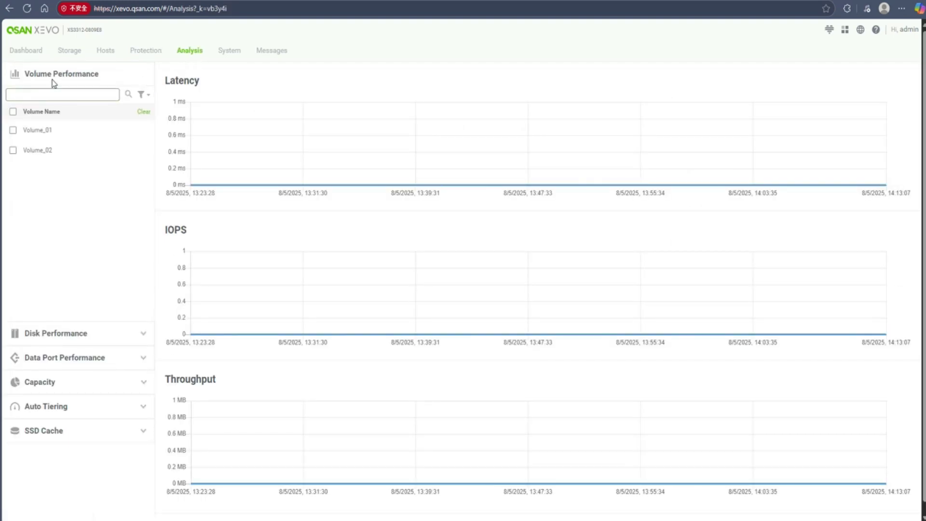
click(13, 130)
click(143, 337)
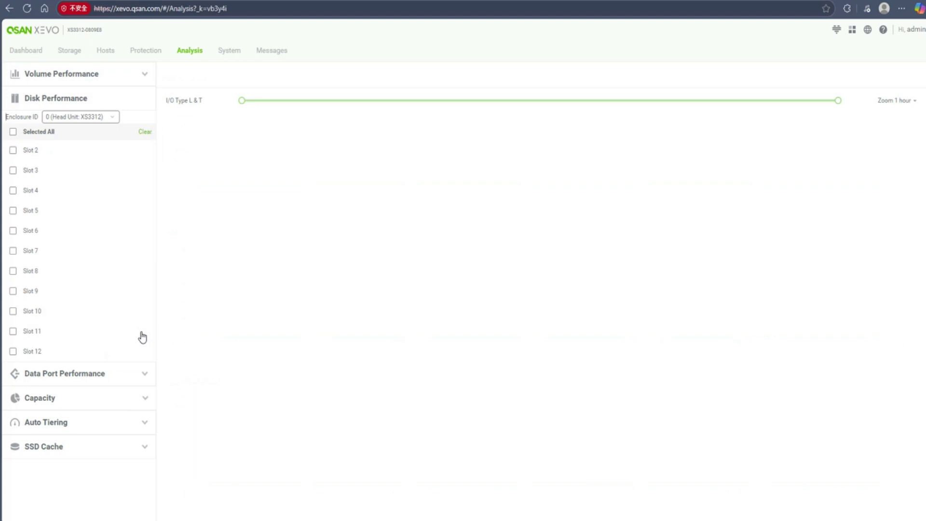
click(14, 133)
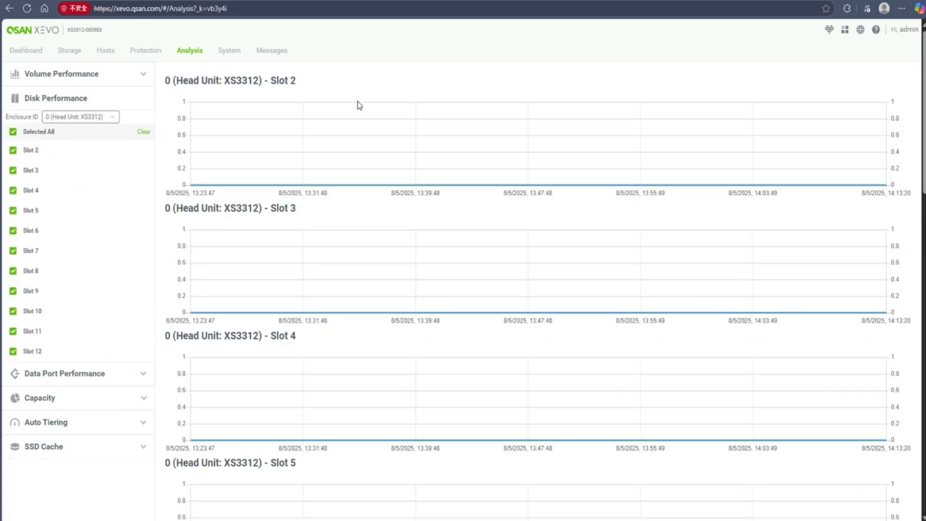
Look through the Data Port Performance, Capacity, Auto Tiering and SSD Cache analyses.
click(144, 378)
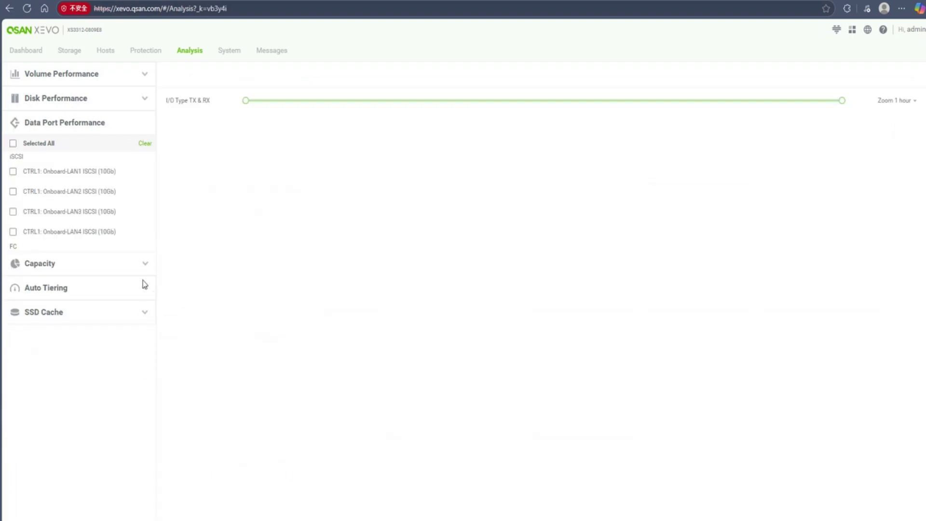
click(145, 264)
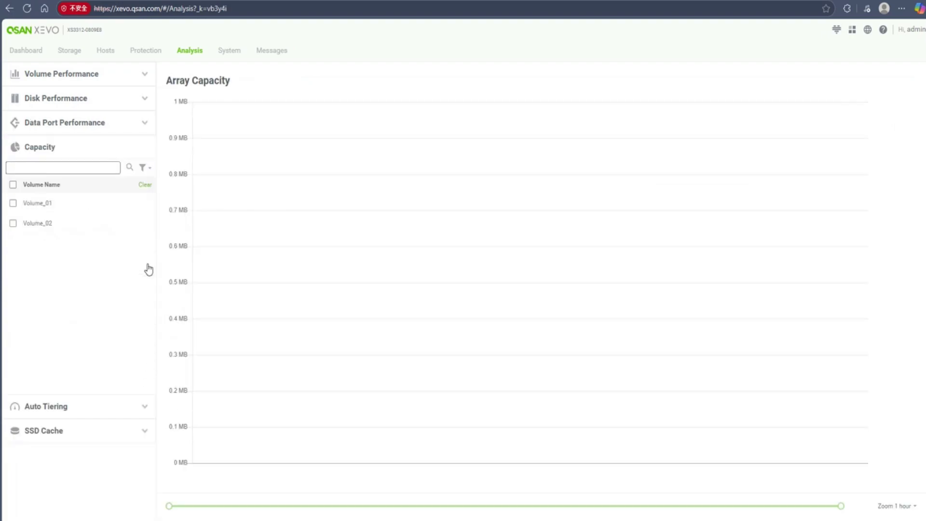
click(147, 408)
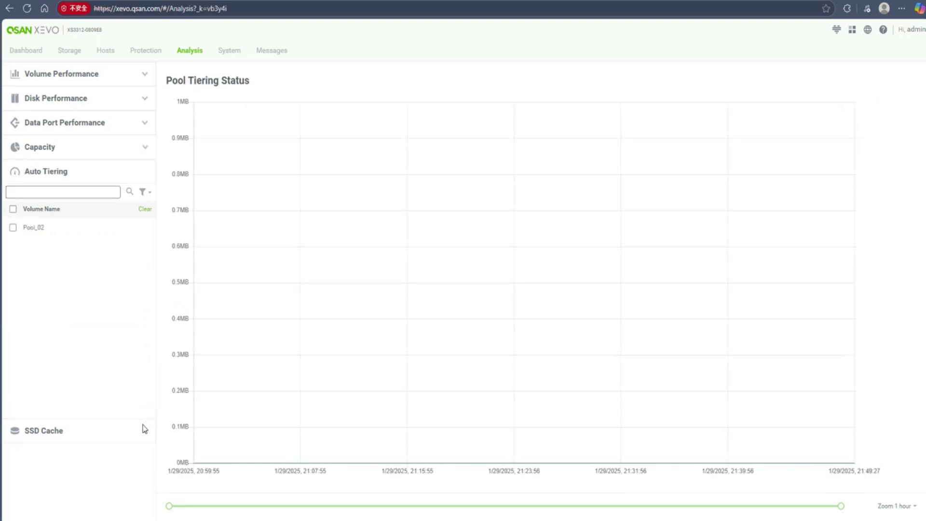
click(145, 434)
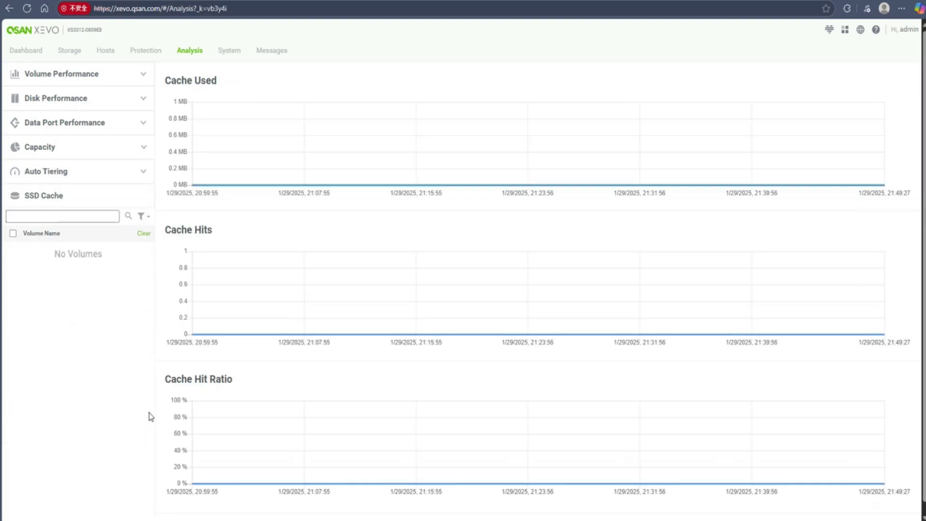
Inspect the system's array hardware, including its disk list and the rear-end Controller1 details.
click(229, 51)
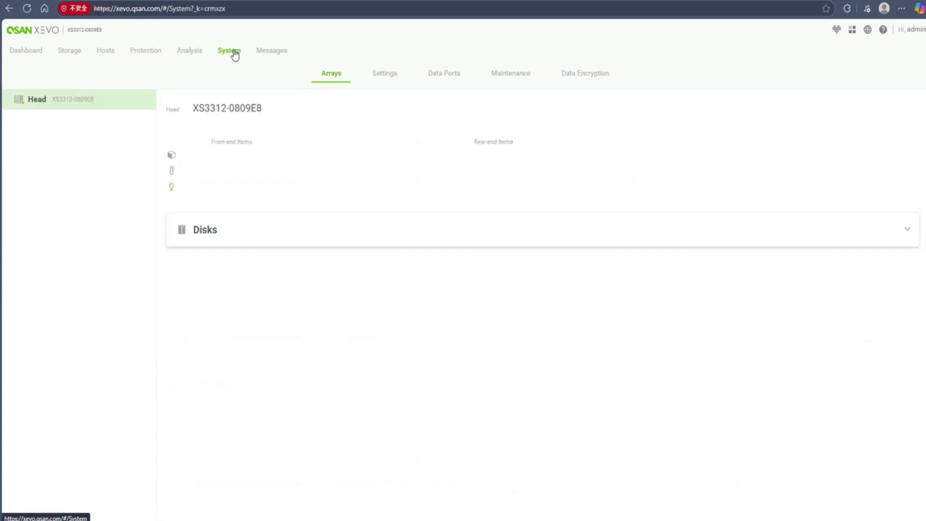
click(248, 255)
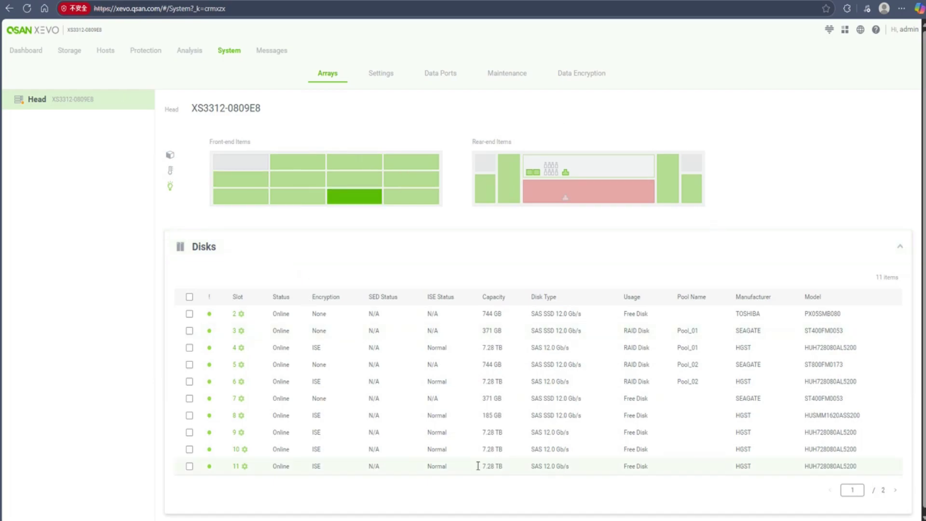
mouse_move(545, 189)
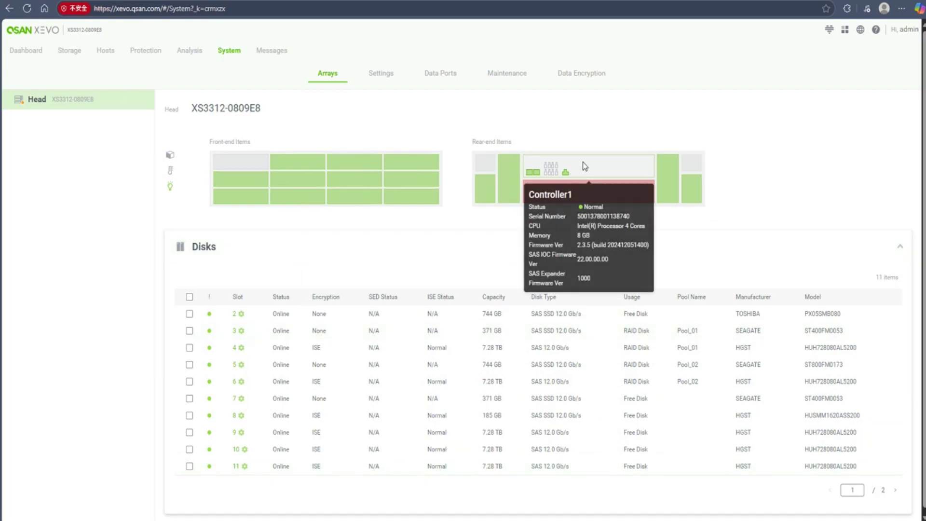
Review the system's account settings, general settings and configuration backup options.
click(376, 78)
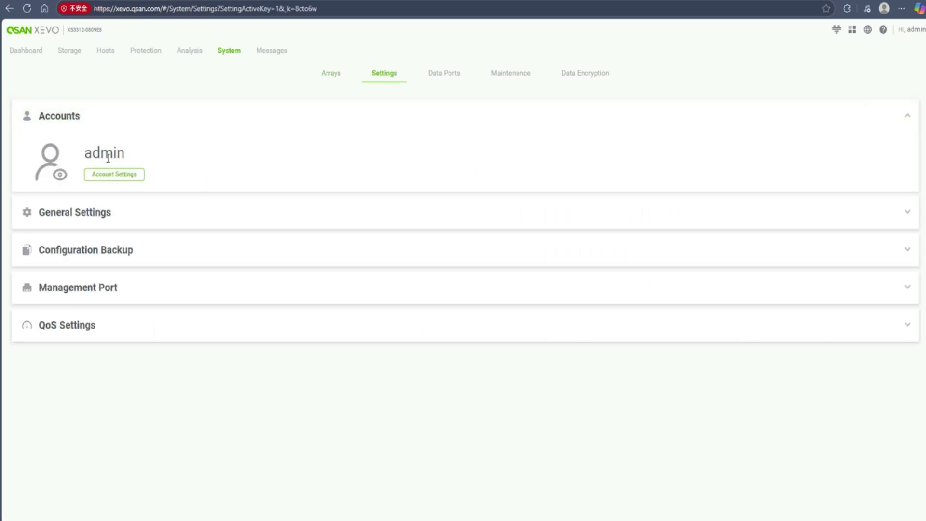
click(54, 222)
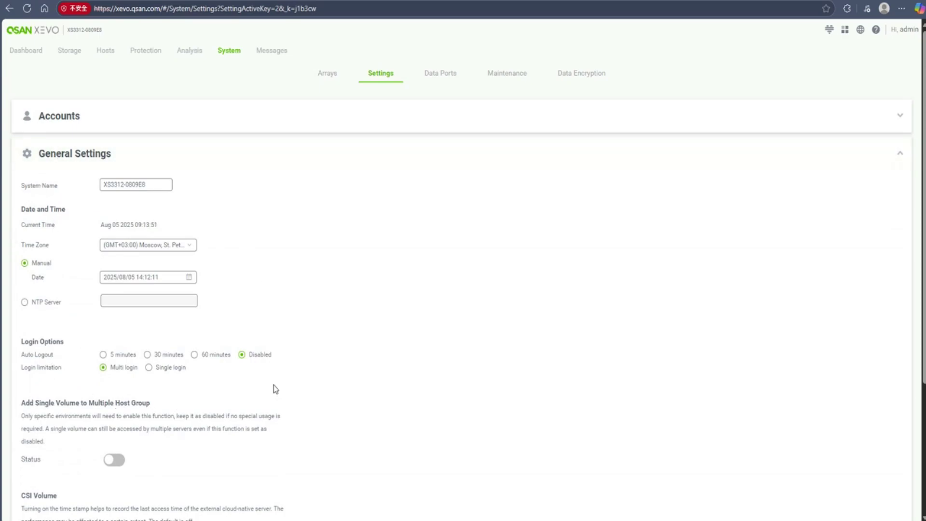
scroll(273, 385, down, 4)
click(132, 418)
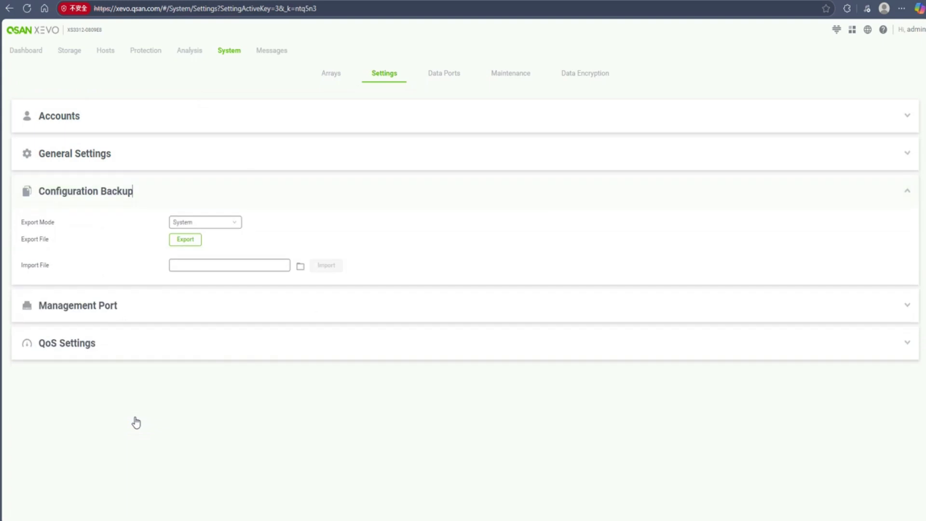
Review the Management Port configuration and the QoS settings down to the QoS volumes list.
click(124, 317)
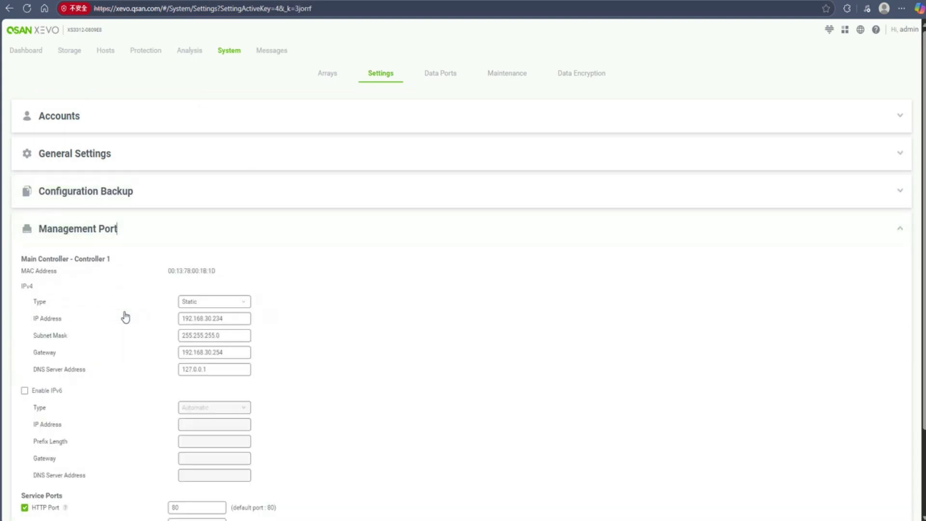
scroll(128, 317, down, 3)
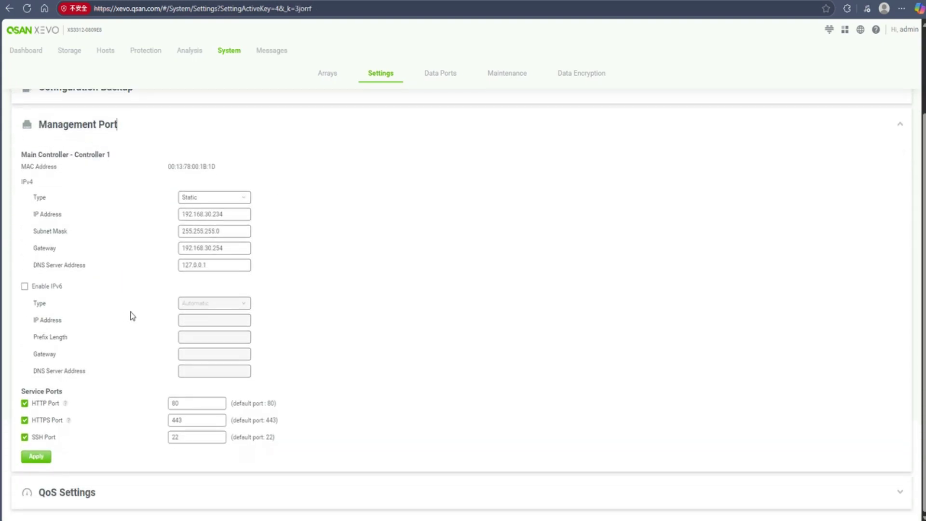
click(146, 492)
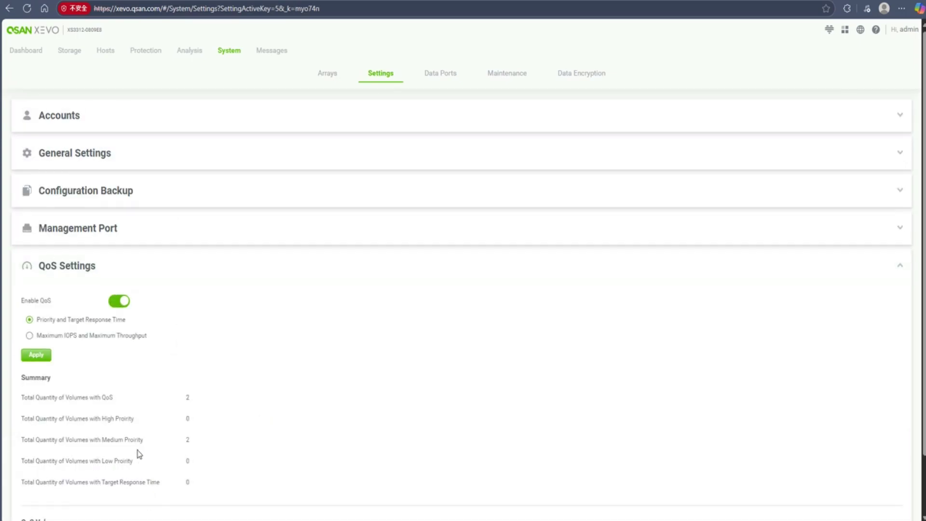
scroll(137, 448, down, 2)
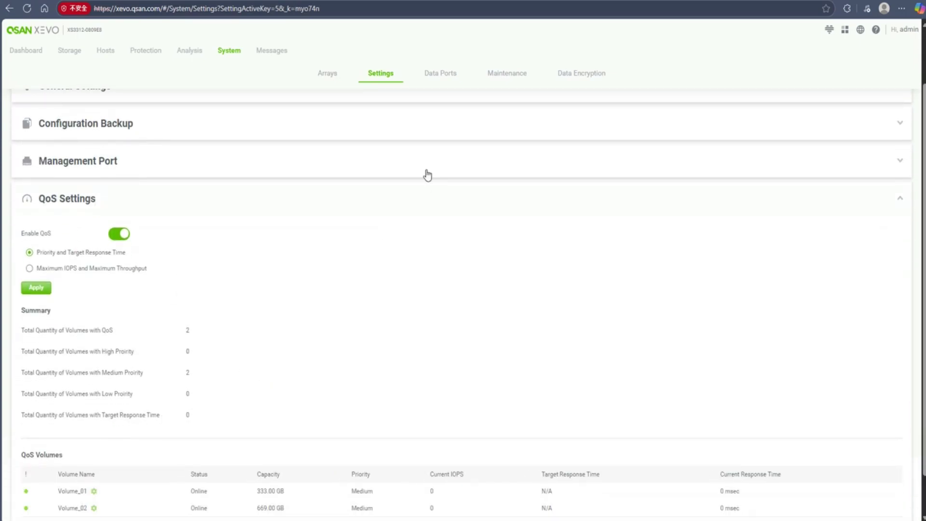
View the data port overview and the list of iSCSI ports.
click(453, 79)
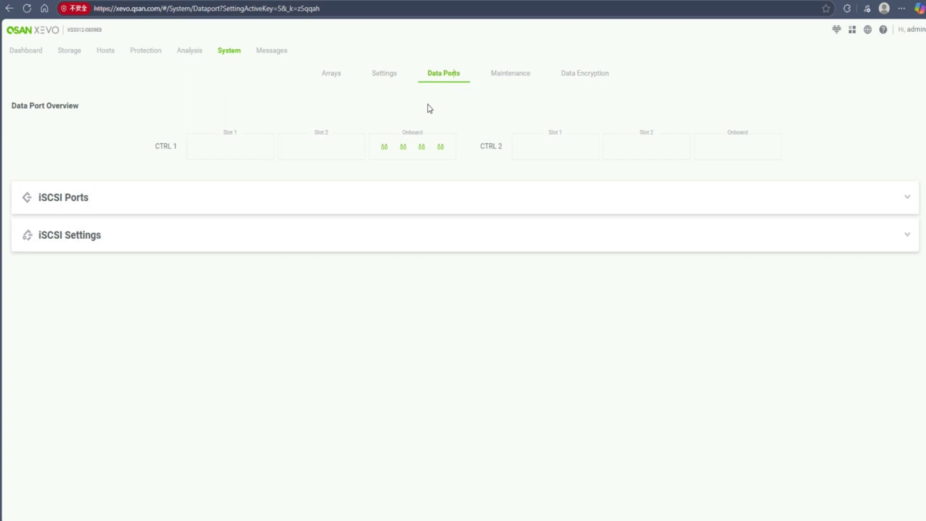
click(343, 205)
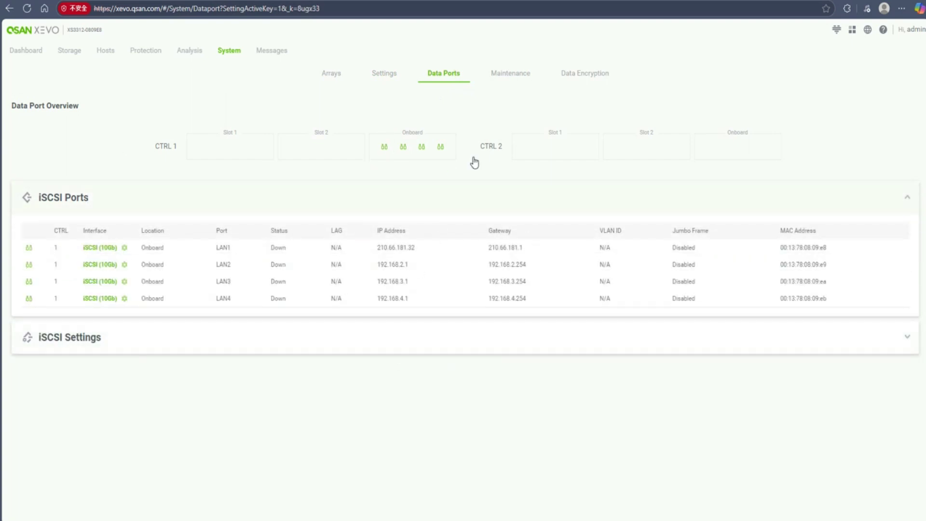
Review the system maintenance information, firmware update options and all disk services down to Instant Erase.
click(515, 78)
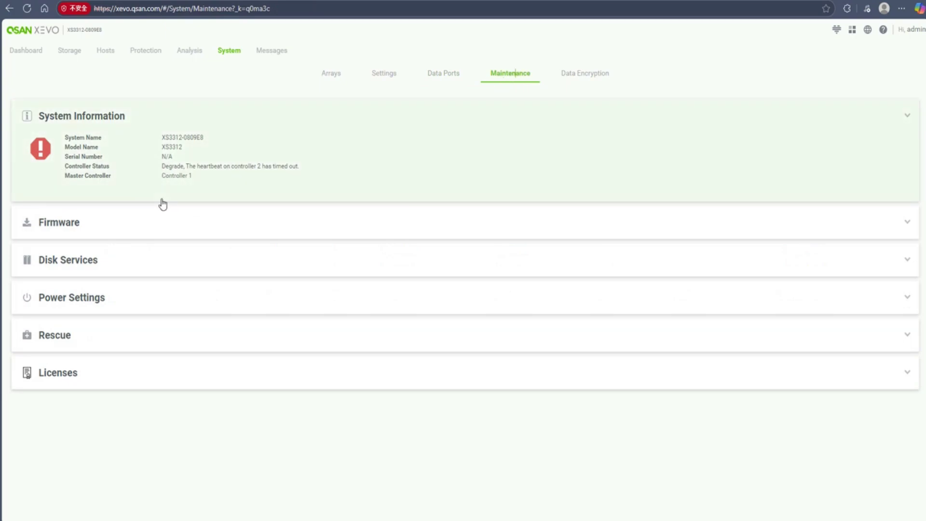
click(148, 220)
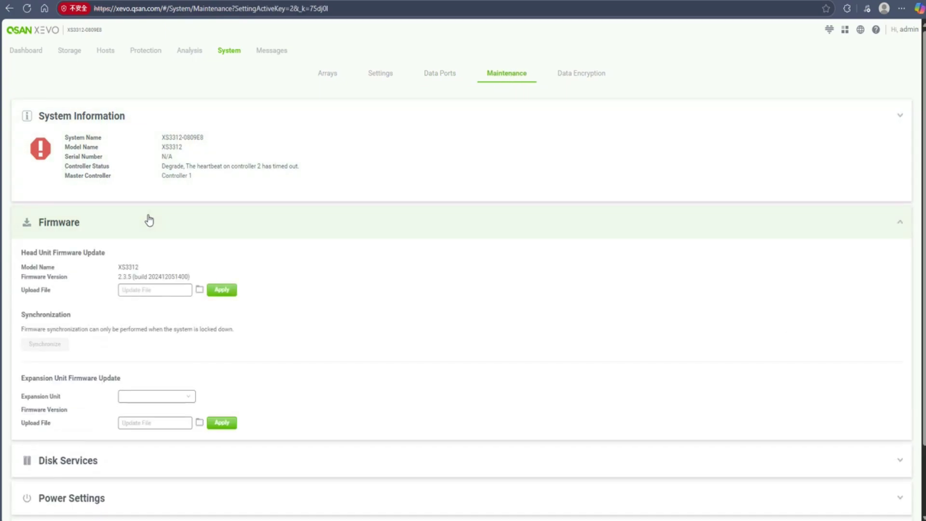
click(115, 460)
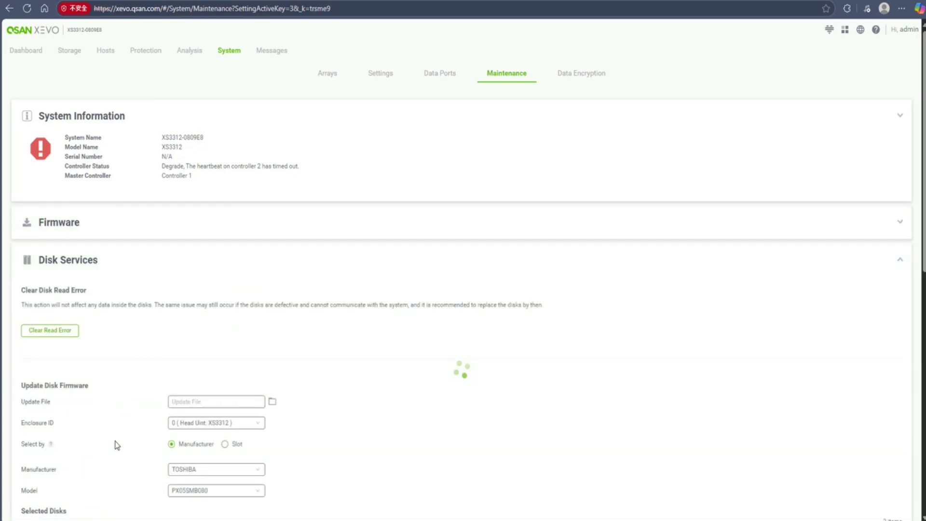
scroll(117, 444, down, 2)
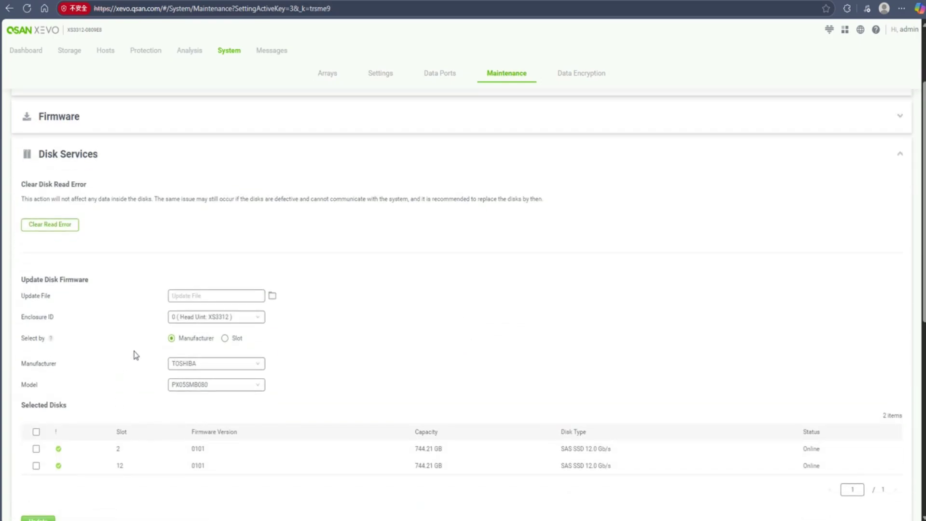
scroll(134, 354, down, 7)
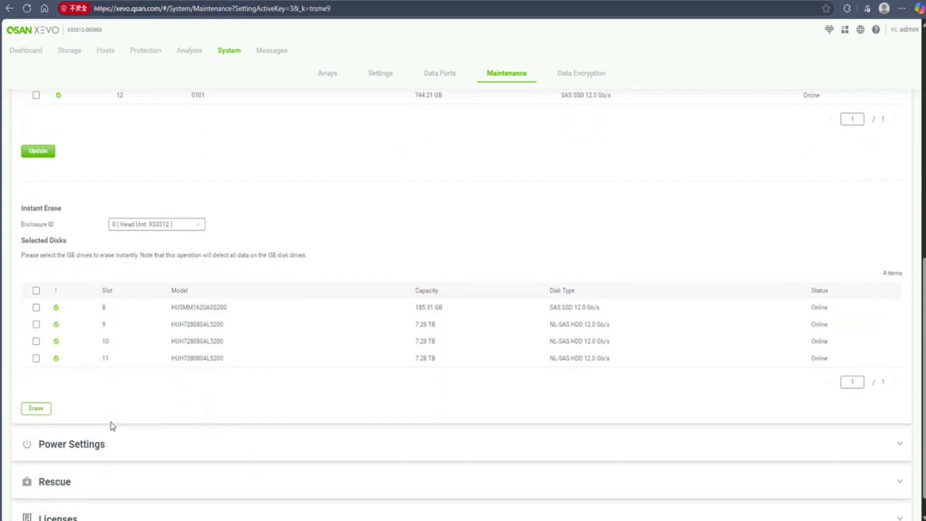
Review the Power Settings, Rescue and Licenses sections of the system maintenance page.
scroll(102, 383, down, 1)
click(114, 418)
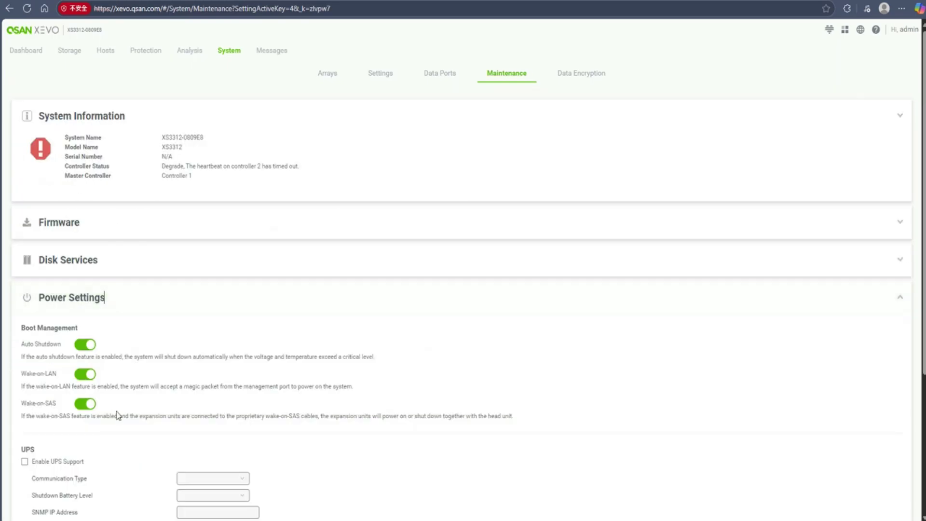
scroll(127, 384, down, 3)
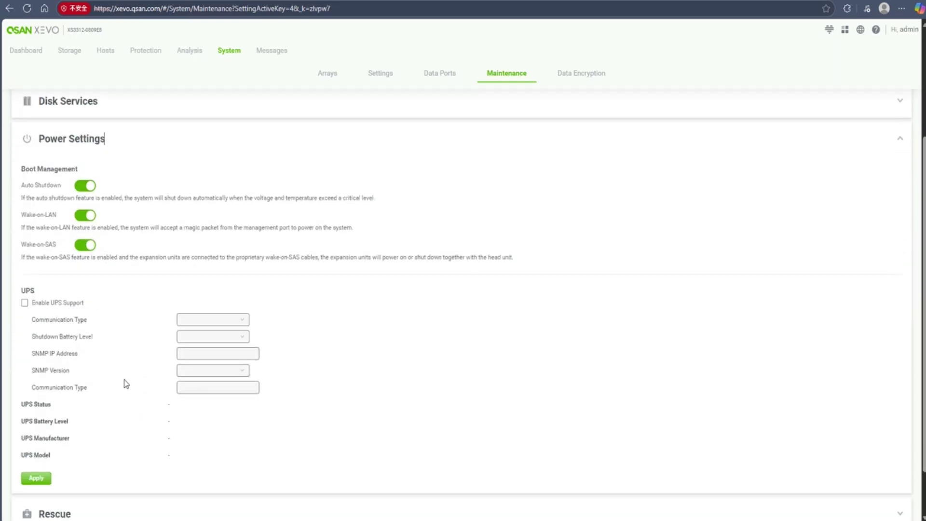
scroll(127, 383, down, 2)
click(99, 451)
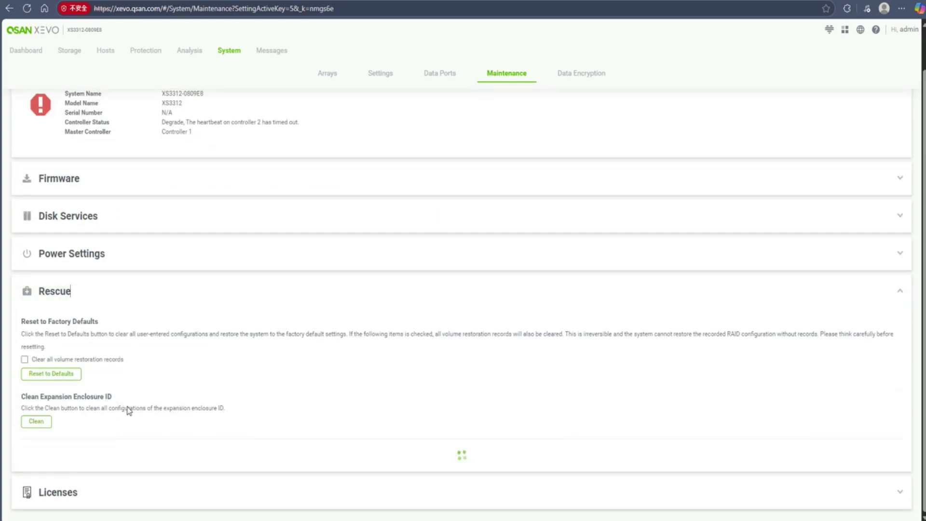
click(142, 493)
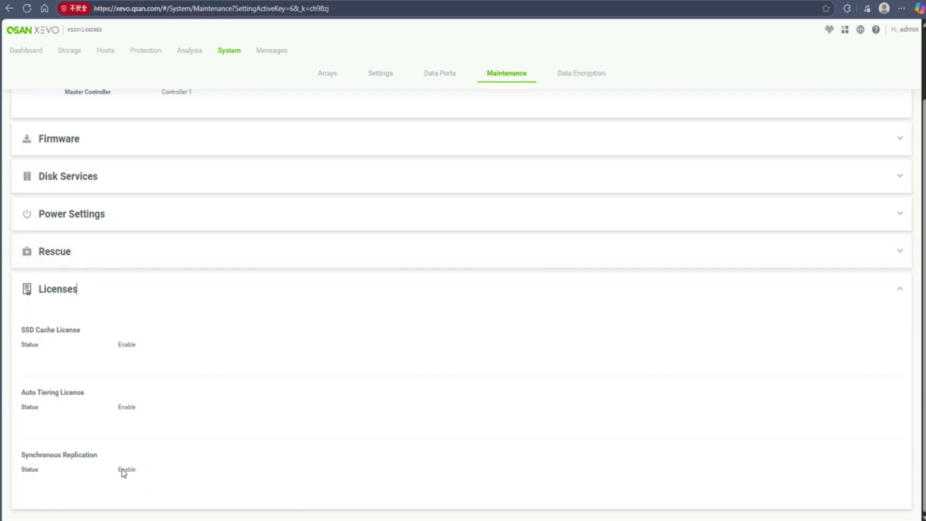
View the Disk Encryption settings under the system's data encryption options.
click(592, 78)
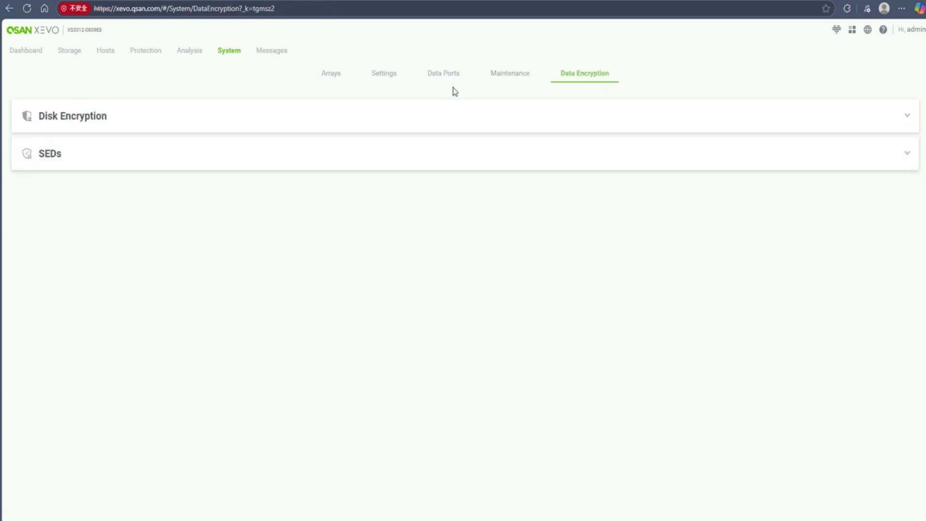
click(416, 119)
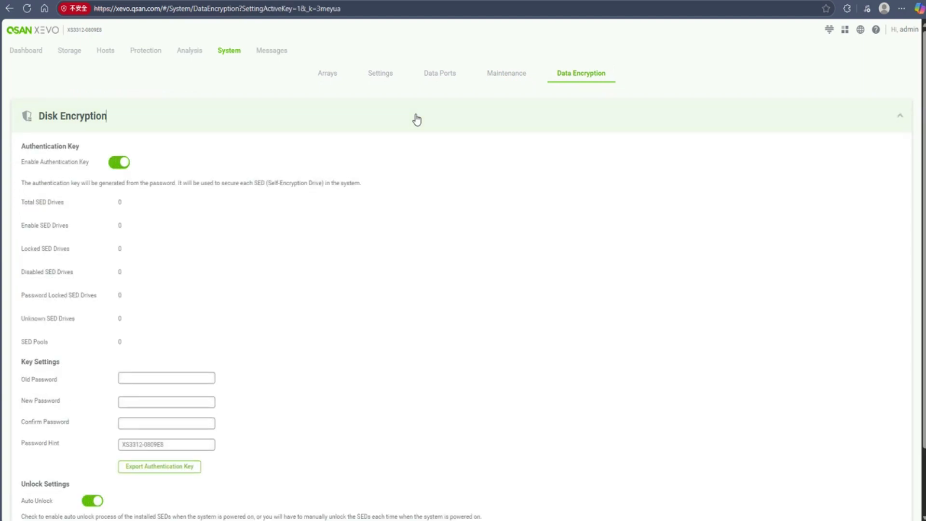
Review the message log and the Email, Alert and SNMP notification settings.
click(271, 51)
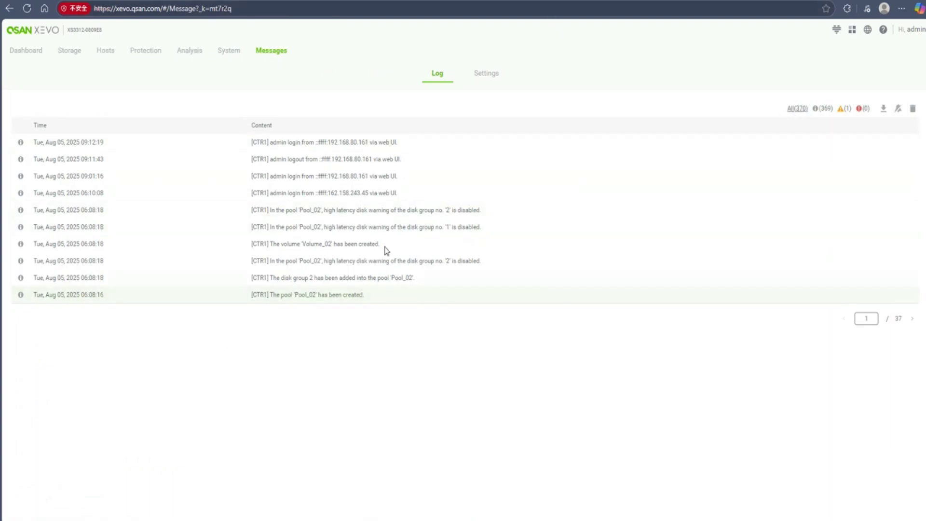
click(496, 78)
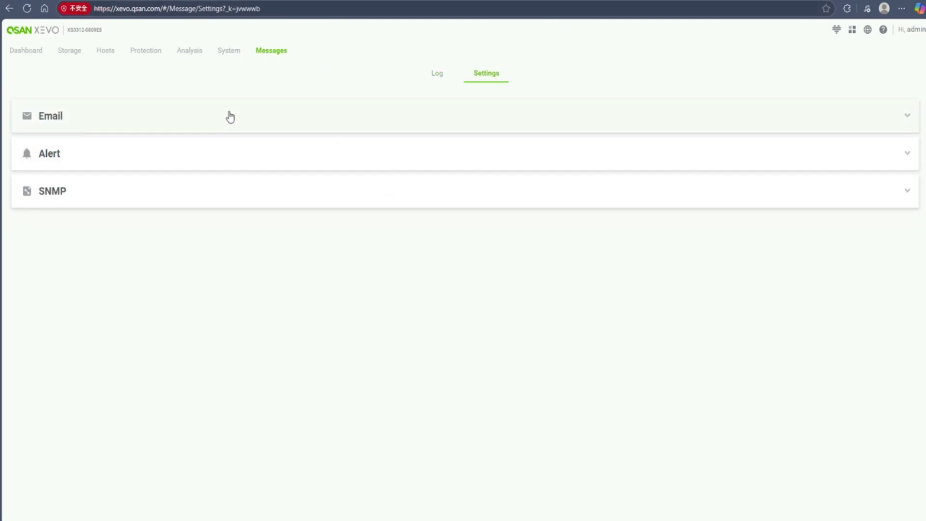
click(198, 122)
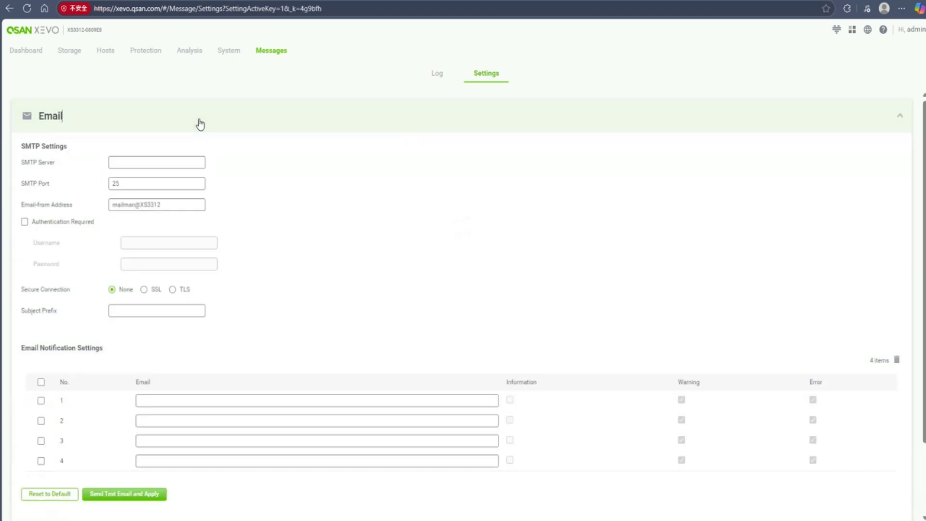
scroll(205, 126, down, 2)
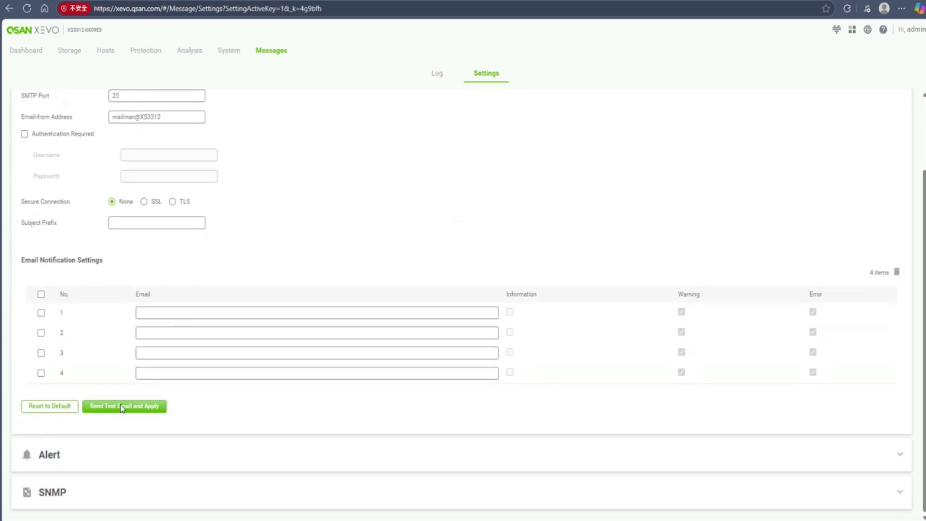
click(92, 458)
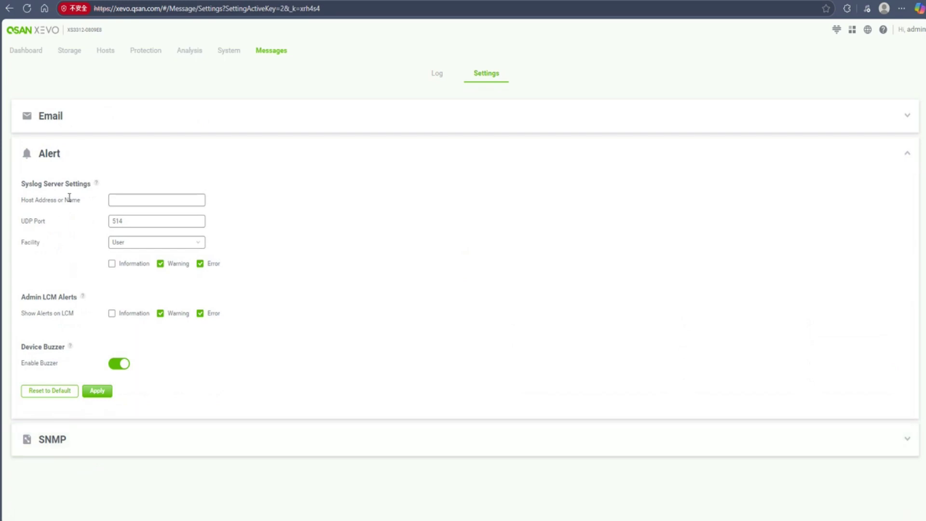
click(82, 438)
scroll(165, 365, down, 1)
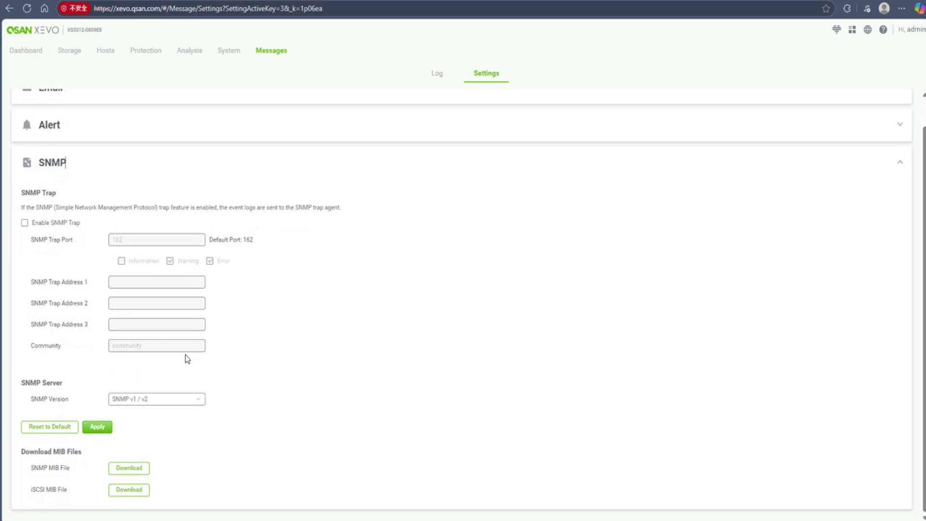
View the QSLife welcome window and the Background Task Monitoring window, closing each one.
click(840, 32)
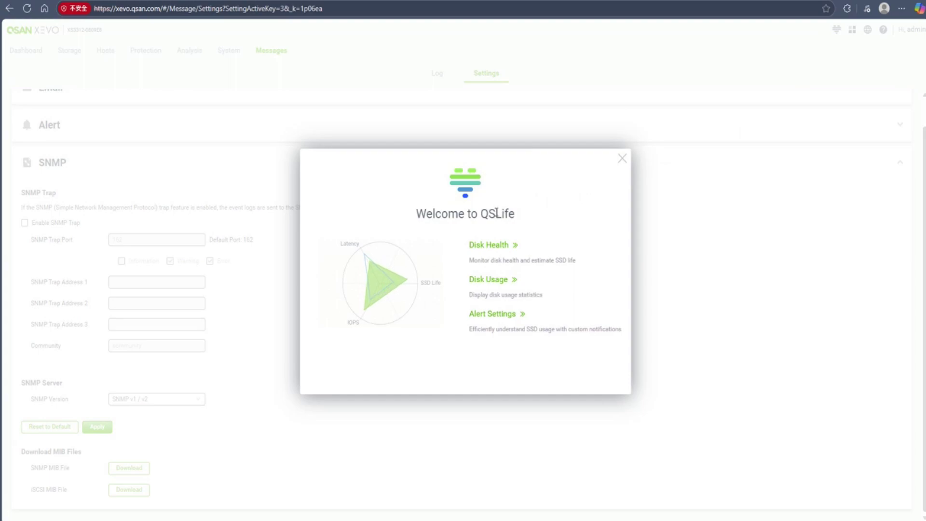
double_click(497, 213)
click(503, 214)
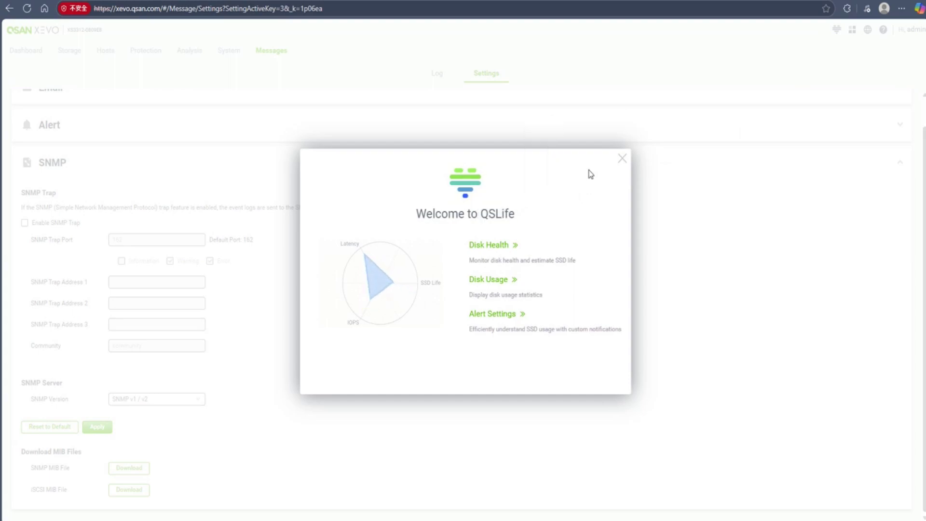
click(622, 159)
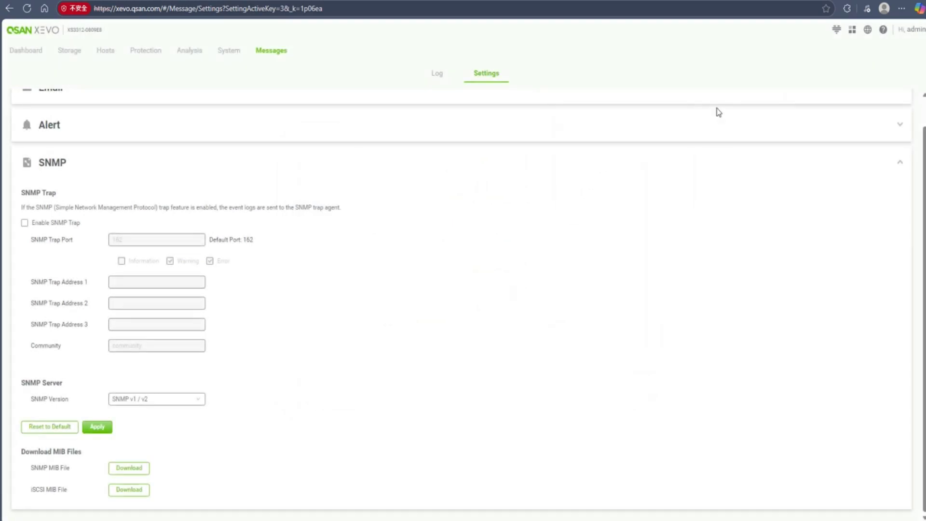
click(852, 31)
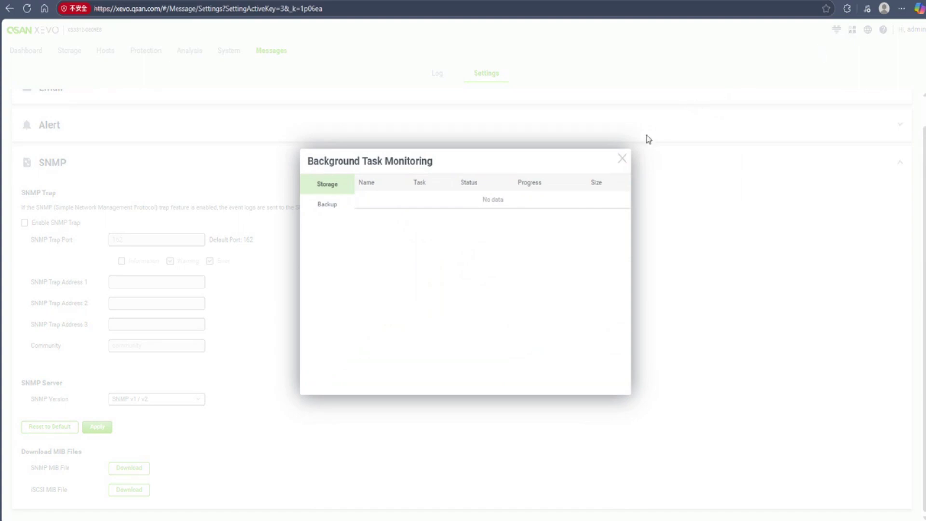
click(622, 159)
View the interface language choices, the QSAN contact information and the admin account's logout and power options.
click(869, 31)
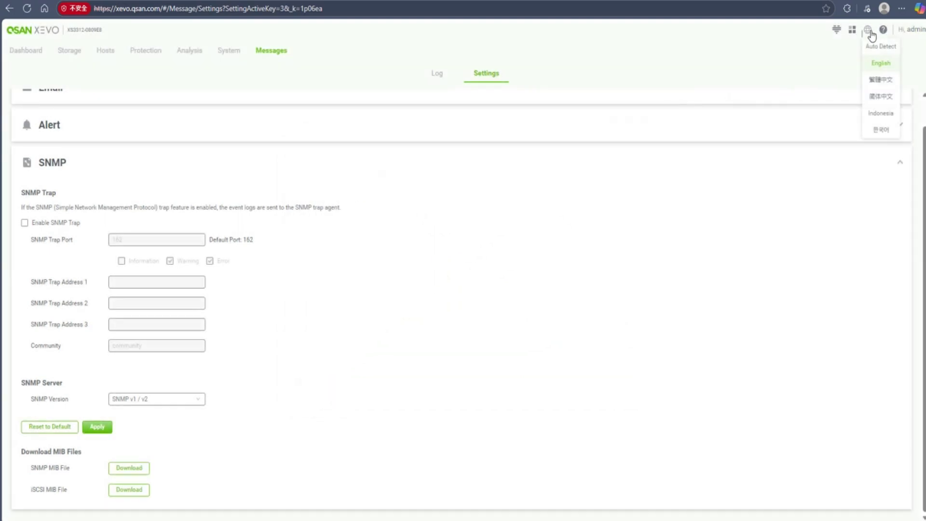
mouse_move(882, 33)
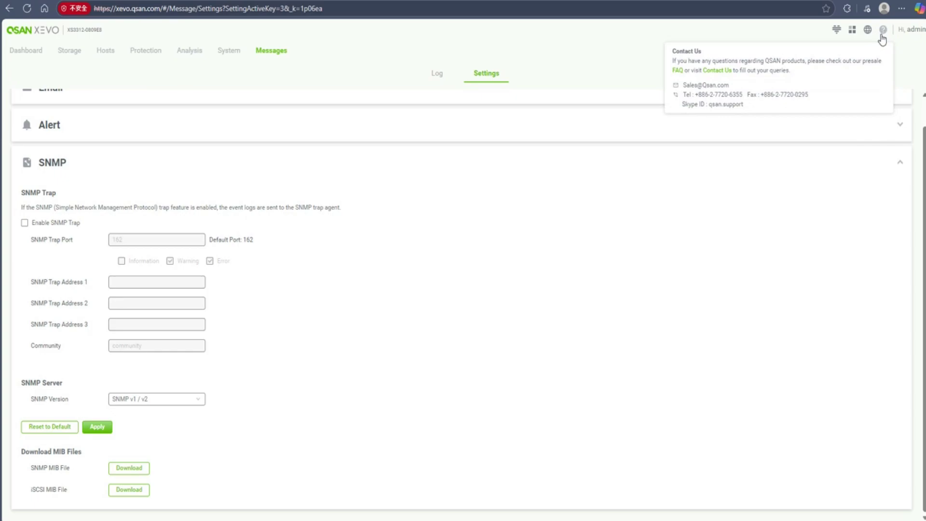
click(914, 33)
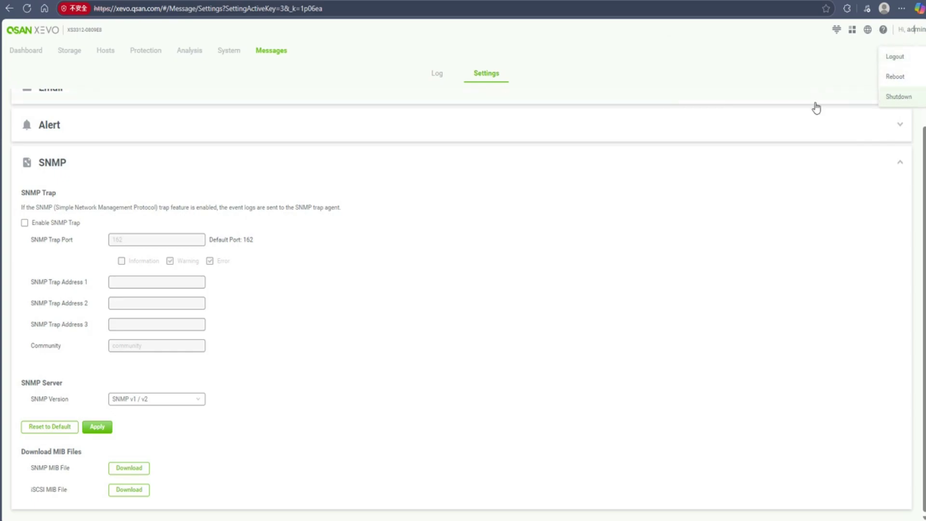
Download the service package from the detailed System Information on the system maintenance page.
click(230, 52)
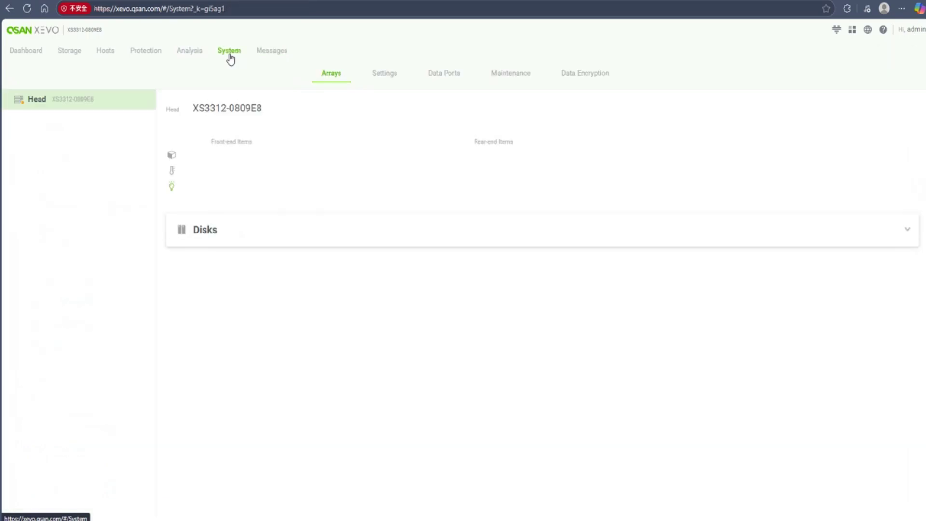
click(510, 76)
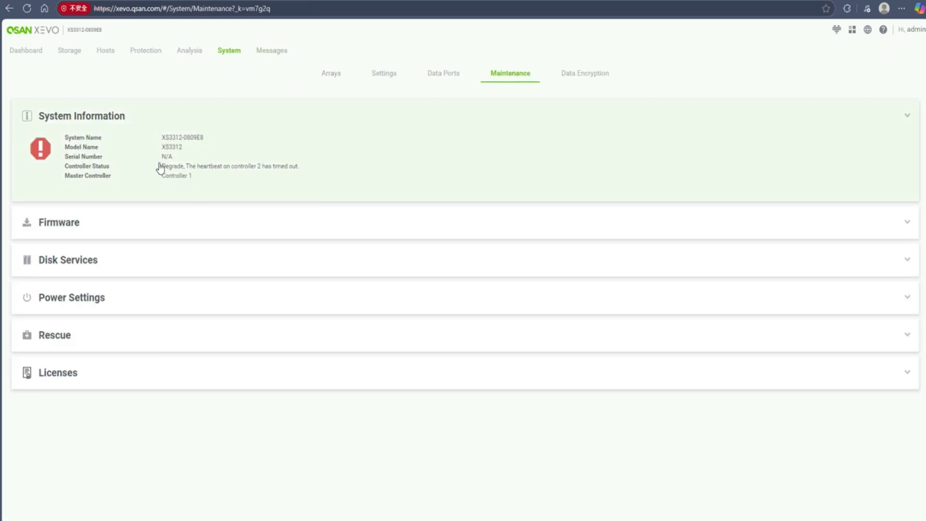
click(133, 154)
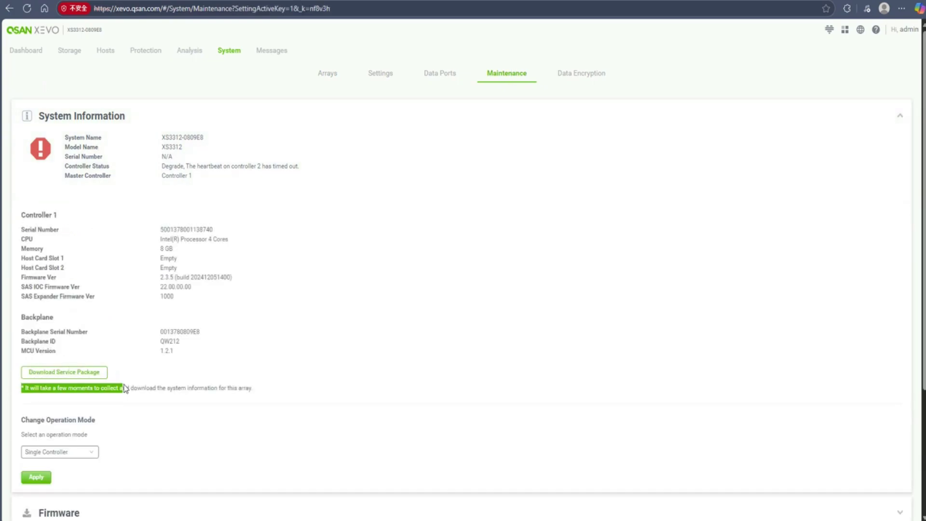
click(96, 373)
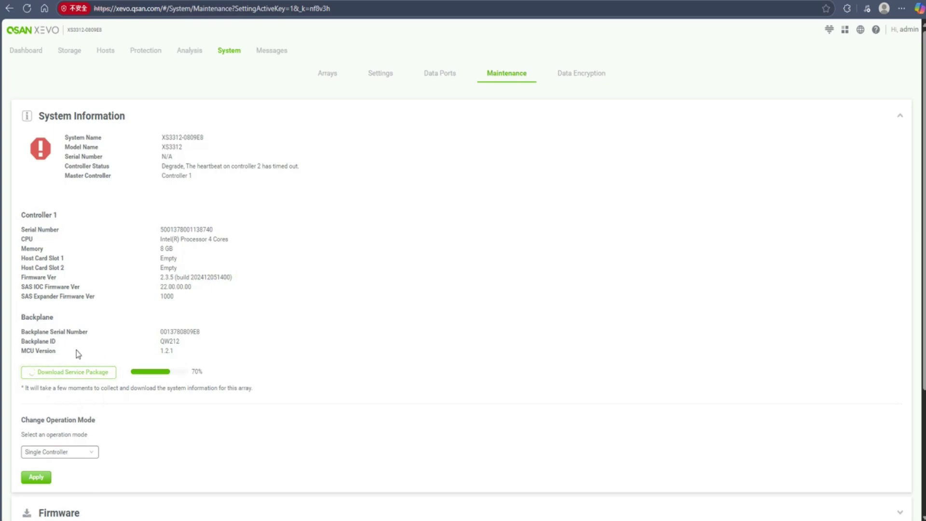